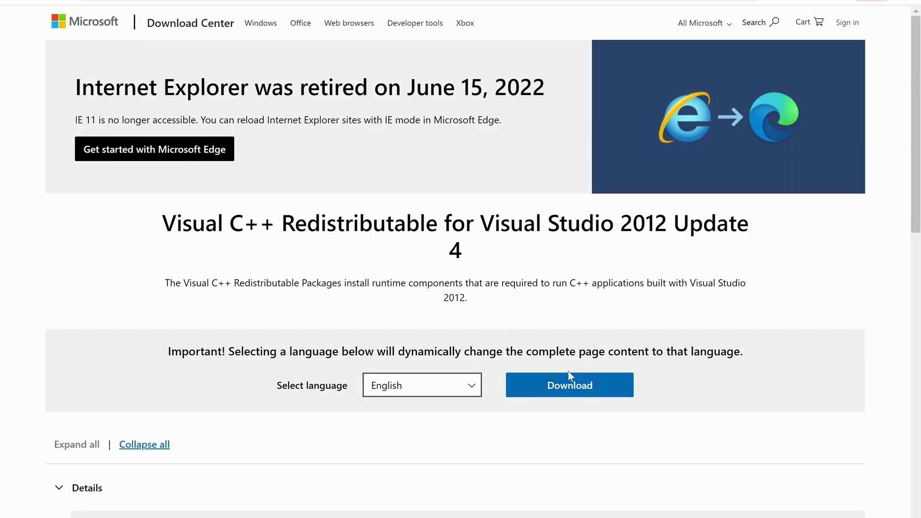
scroll(603, 310, "down", 2)
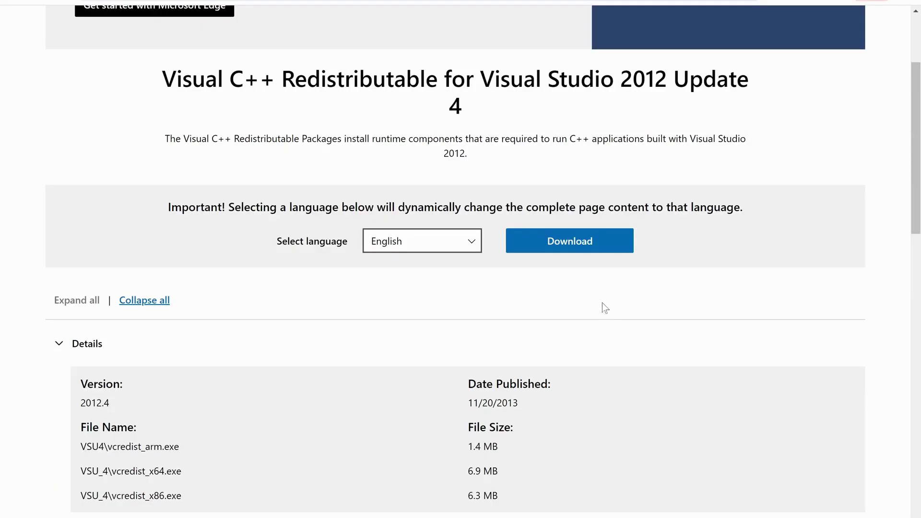
Step: Download only the VSU_4\vcredist_x64.exe installer (6.9 MB) from the Update 4 download page
left_click(561, 242)
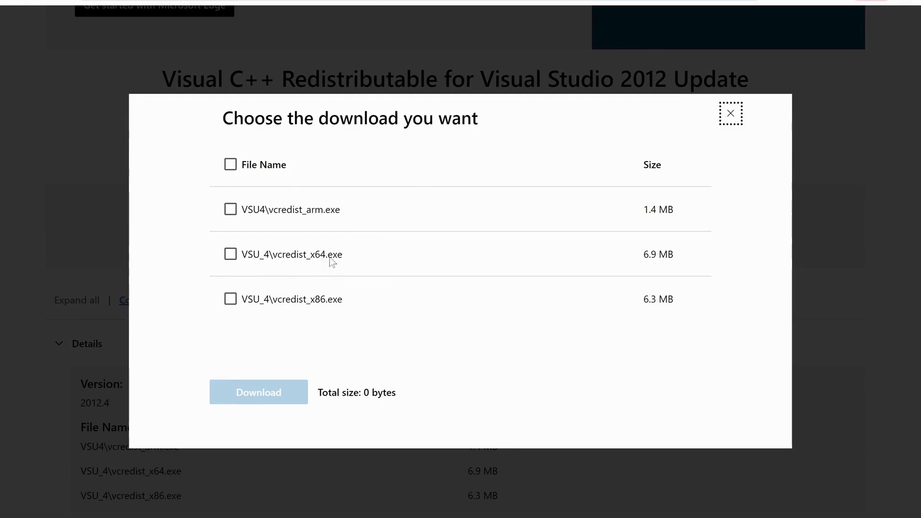
left_click(233, 263)
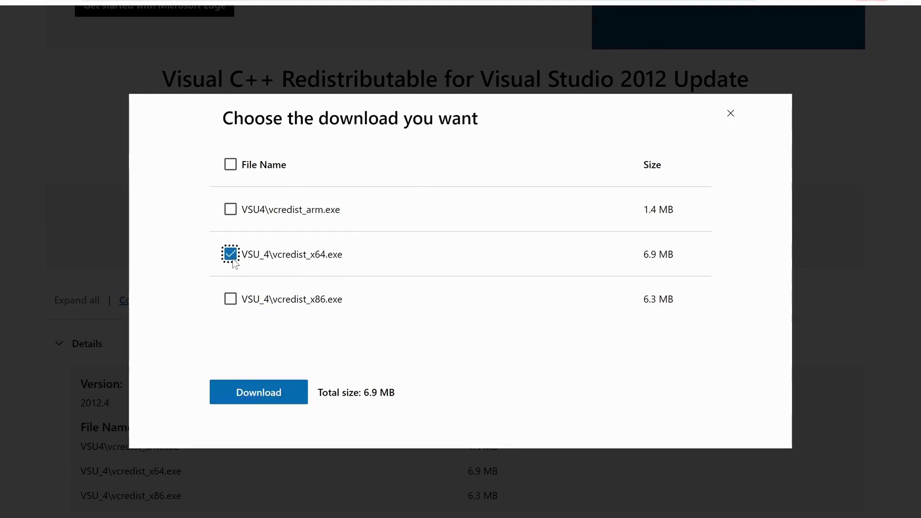
left_click(260, 394)
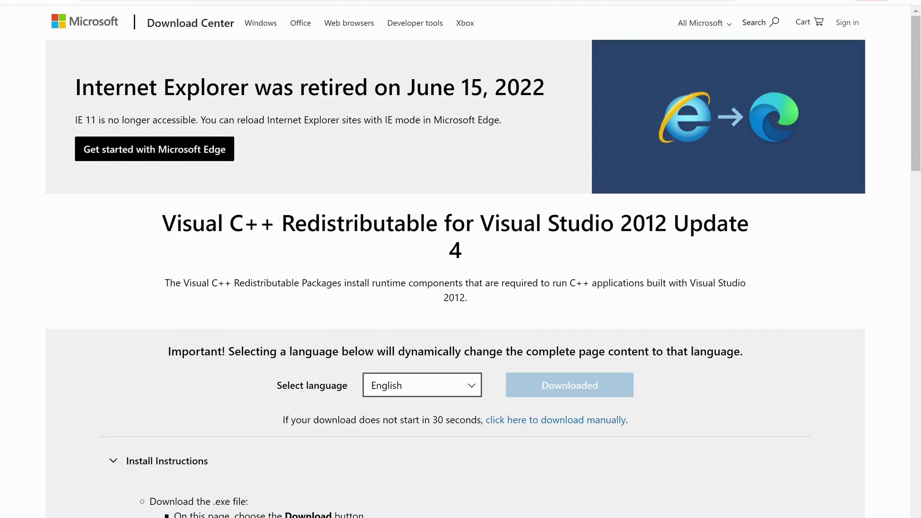
Step: Open System Information from Search and confirm the System Type is an x64-based PC
key("super+s")
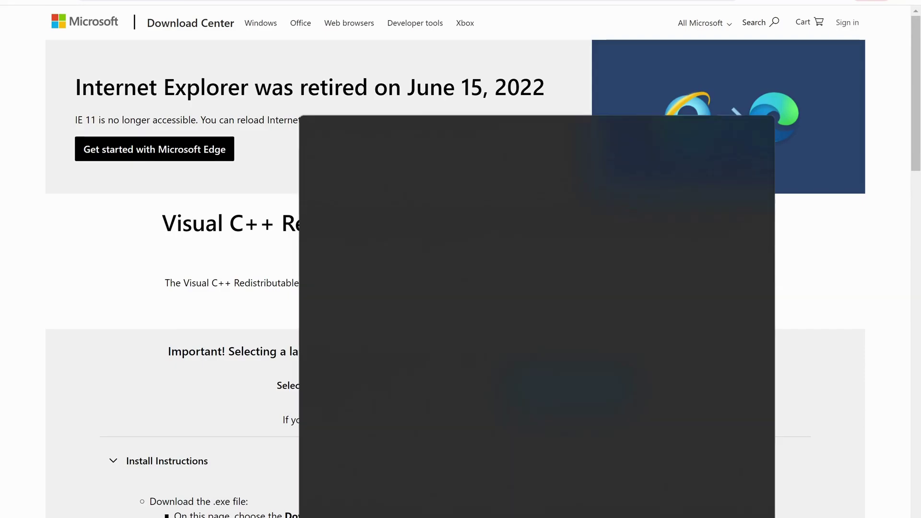
type("system information")
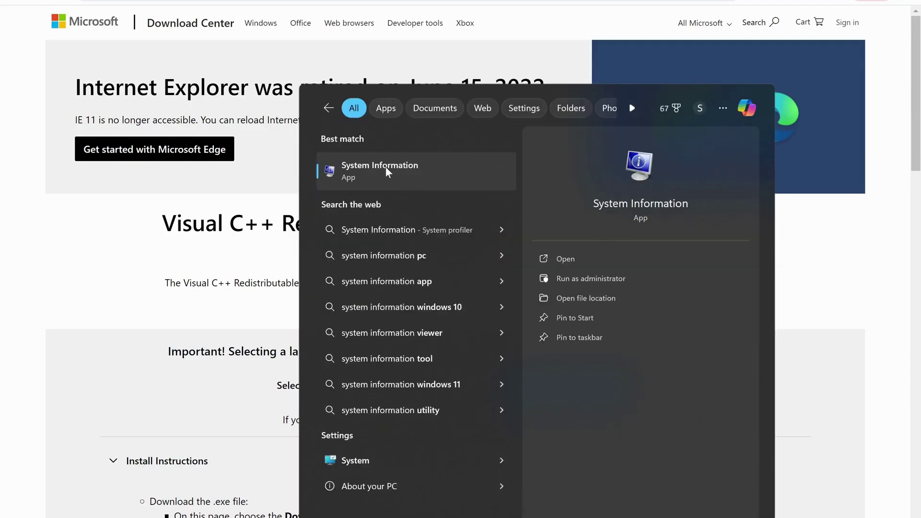
left_click(384, 173)
left_click(362, 127)
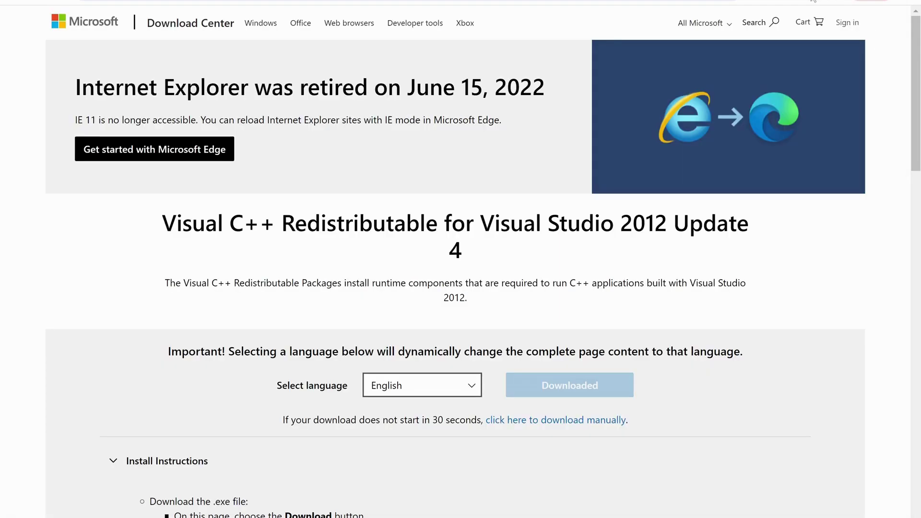
Step: Run vcredist_x64.exe from recent downloads, agree to the license terms, and start installation
left_click(814, 0)
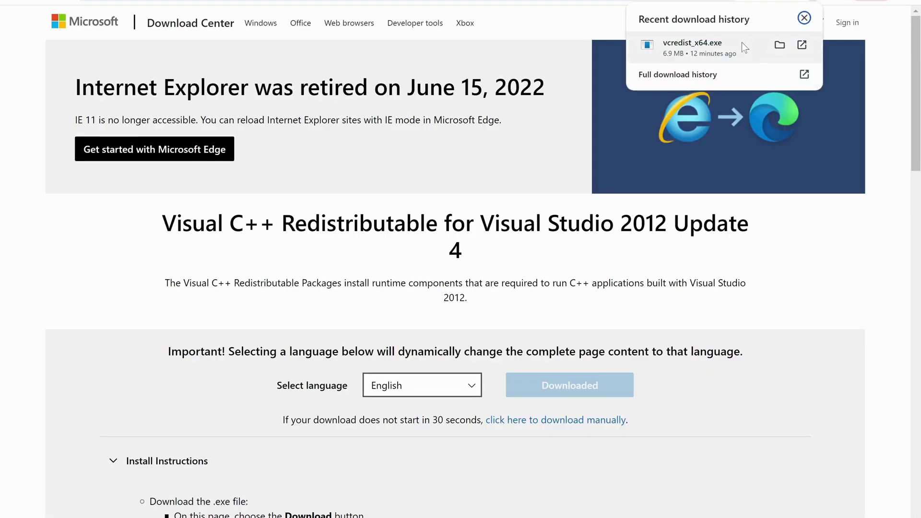
left_click(718, 50)
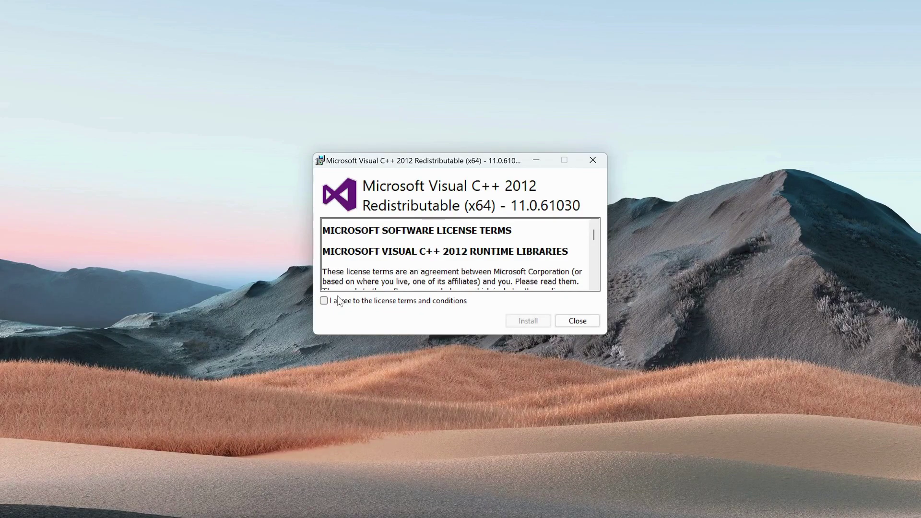
left_click(427, 301)
left_click(536, 320)
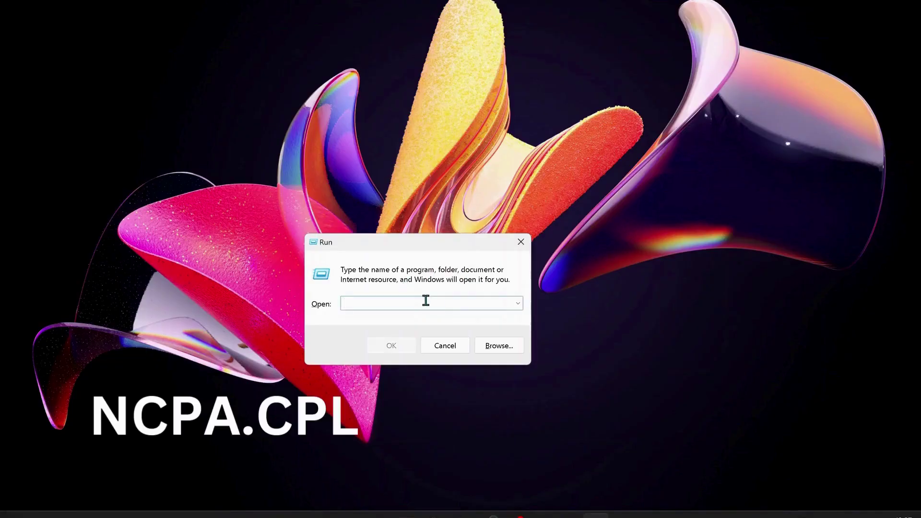
type("NCPA.CPL")
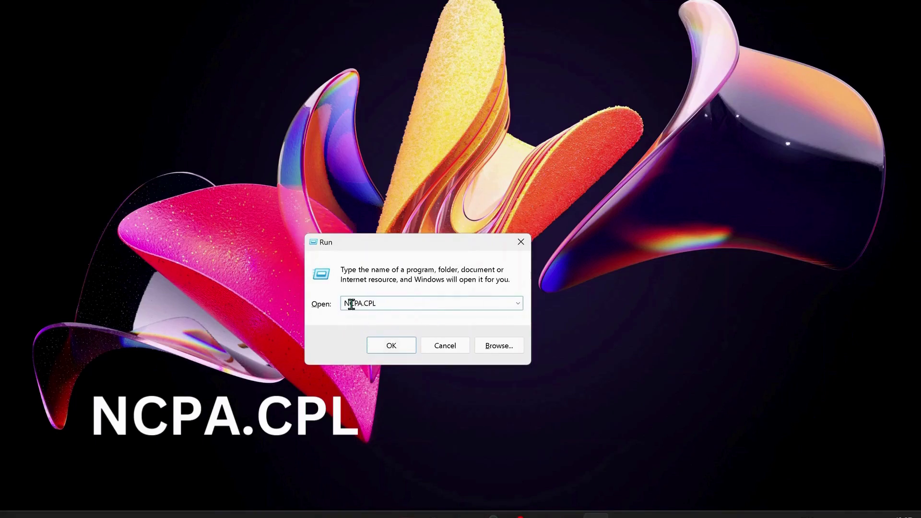
Step: Submit the NCPA.CPL command in the Run dialog
left_click(388, 346)
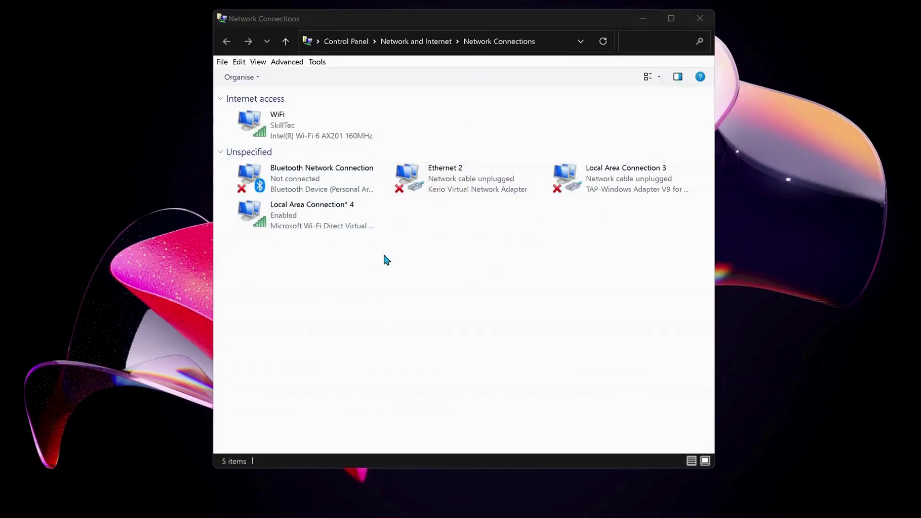
Step: Open the WiFi adapter's Properties and highlight Internet Protocol Version 4 (TCP/IPv4)
left_click(303, 134)
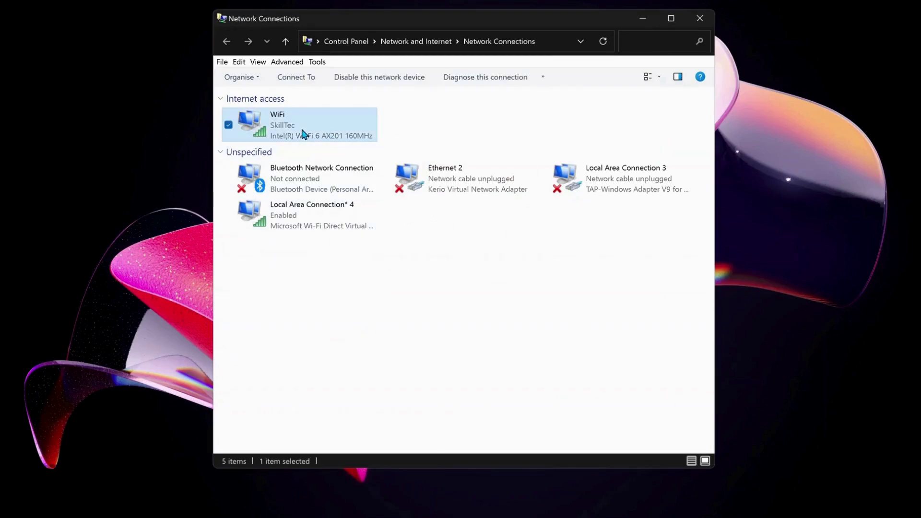
right_click(303, 134)
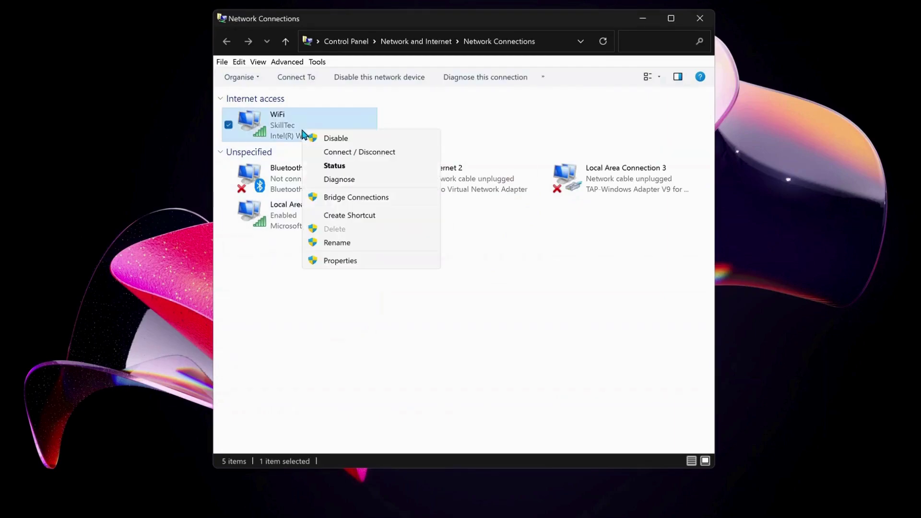
left_click(343, 262)
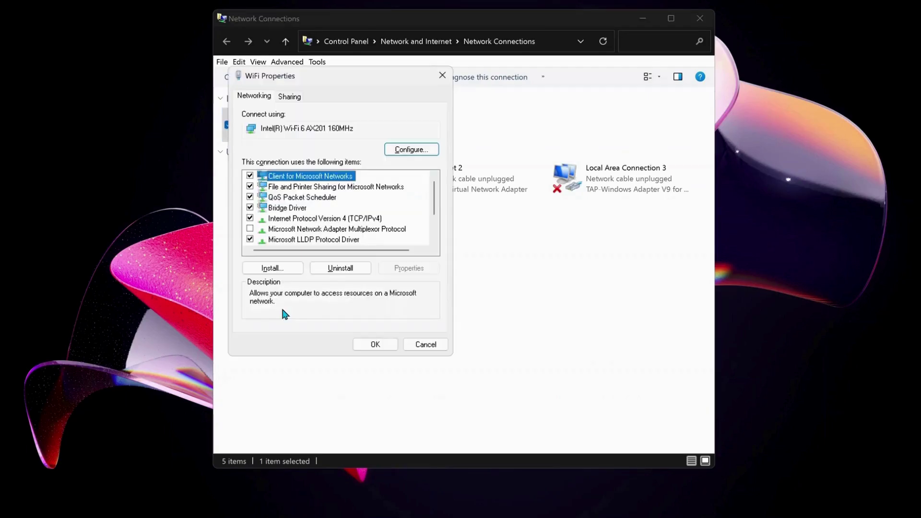
left_click(310, 219)
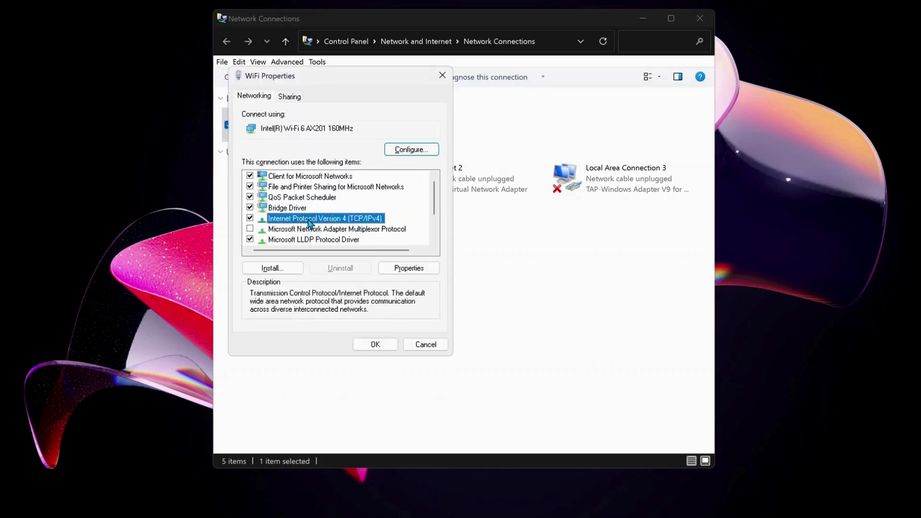
Step: Enter DNS servers 8.8.8.8 and 8.8.4.4, enable validate on exit, then revert to automatic DNS
left_click(410, 267)
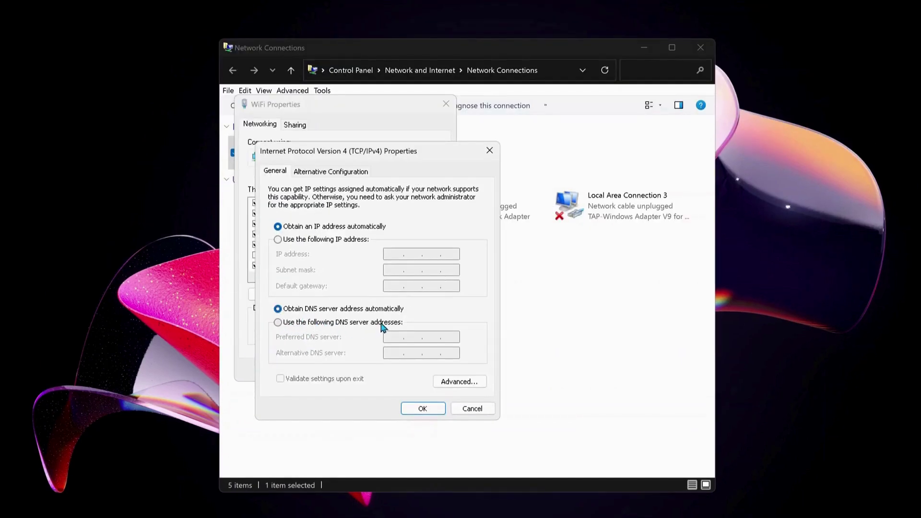
left_click(278, 322)
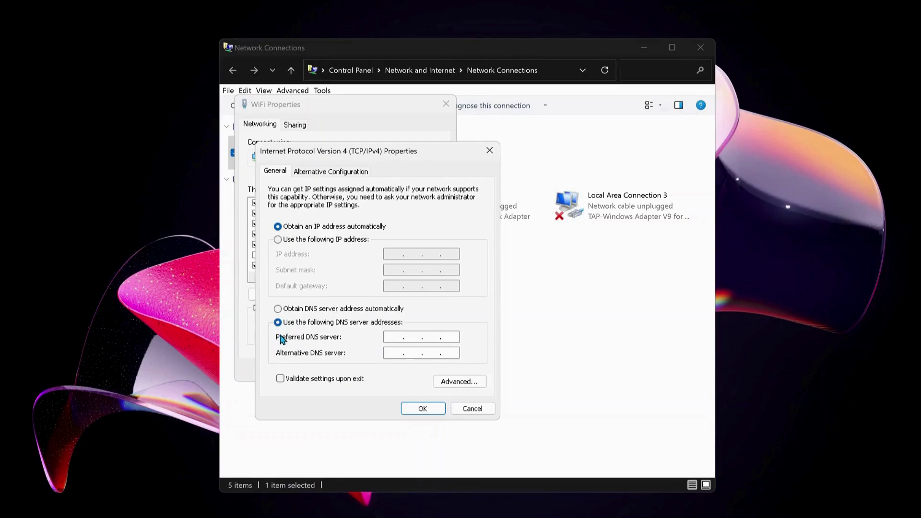
left_click(396, 338)
type("8.8.8.")
type("8")
left_click(394, 354)
type("8.8.4.4")
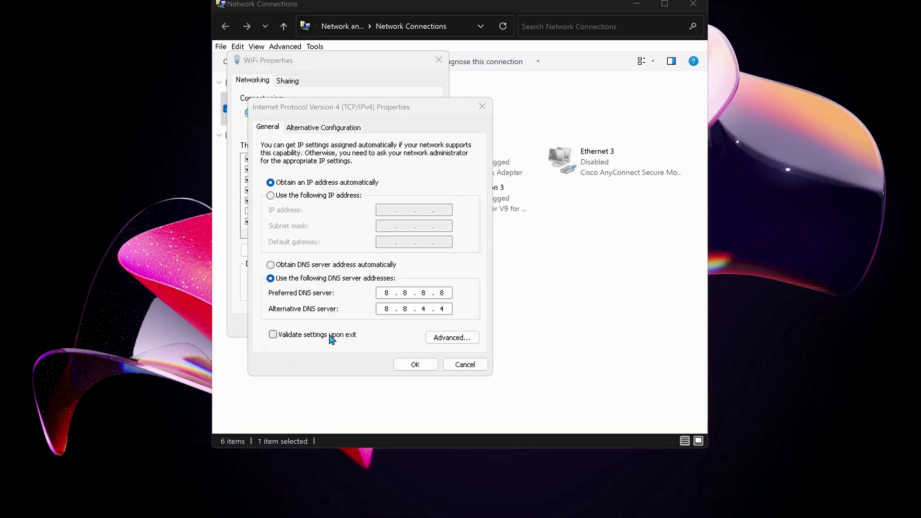
left_click(274, 334)
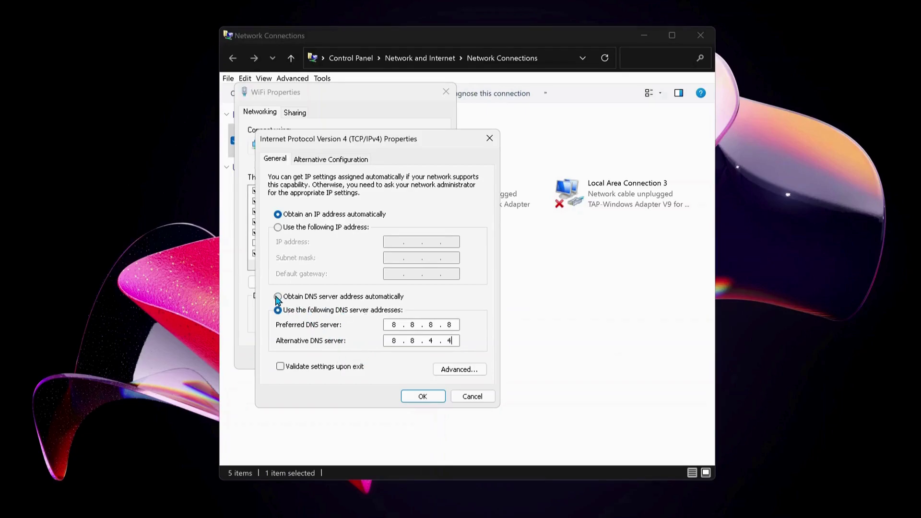
left_click(278, 297)
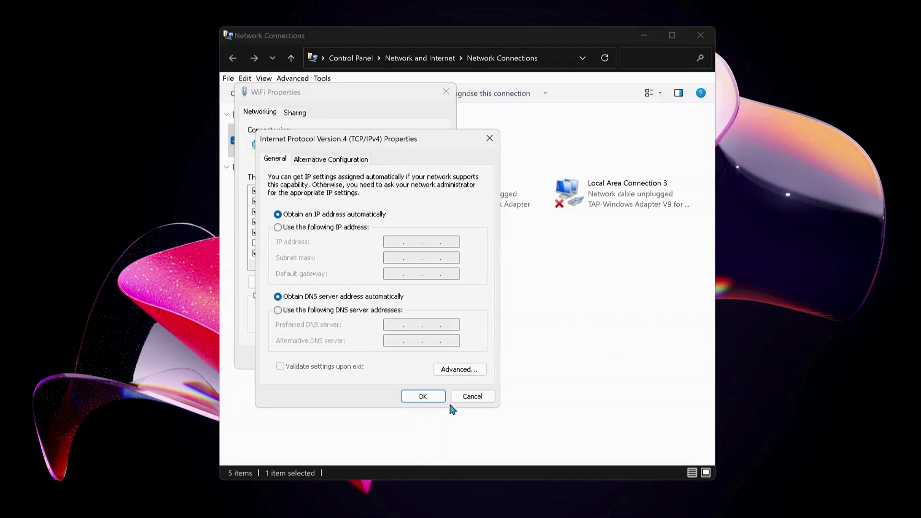
Step: Confirm the automatic-DNS IPv4 settings with OK and close them
left_click(426, 397)
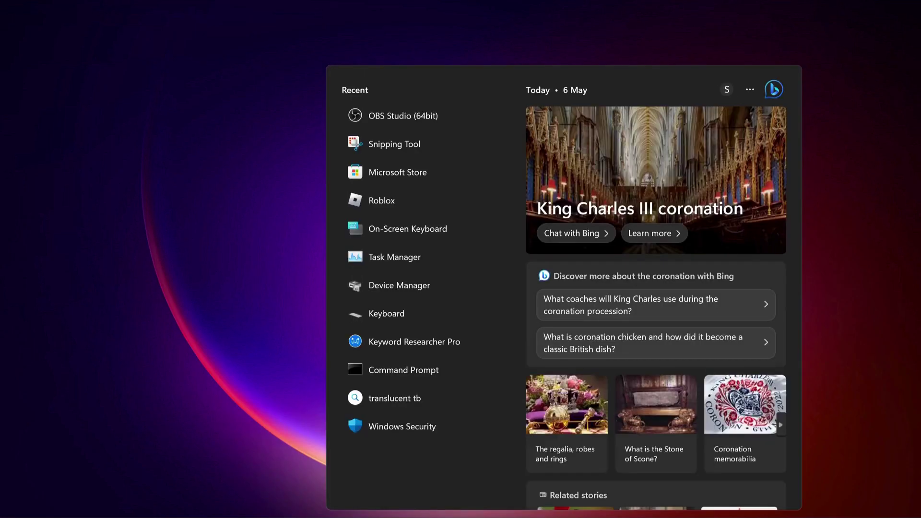
type("cmd")
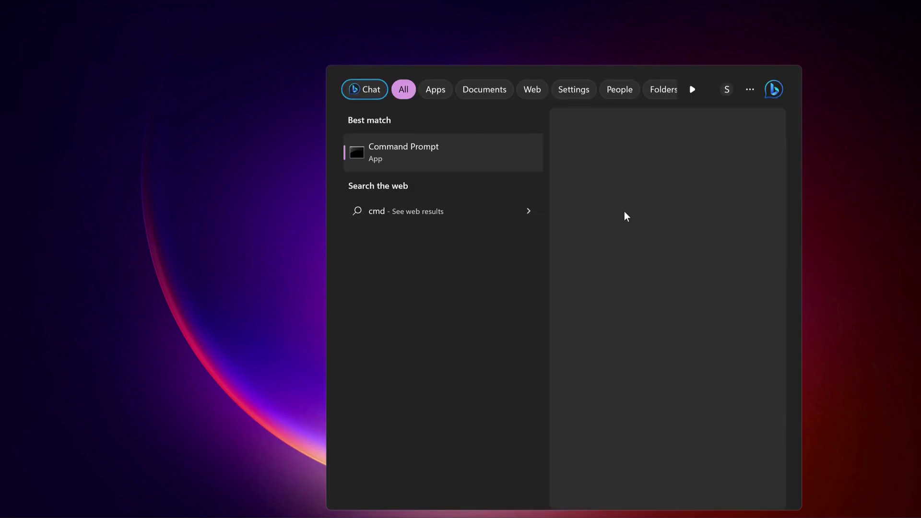